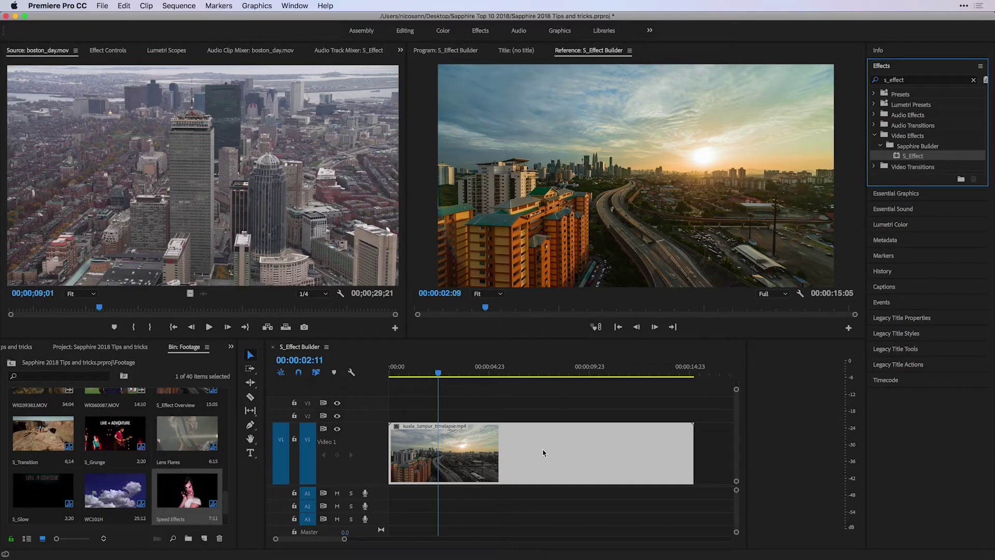
# Step: Apply S_Effect to the kuala_lumpur_timelapse clip and launch its Sapphire Effect Builder from Effect Controls
pyautogui.moveTo(900, 157); pyautogui.dragTo(583, 462)
pyautogui.click(95, 52)
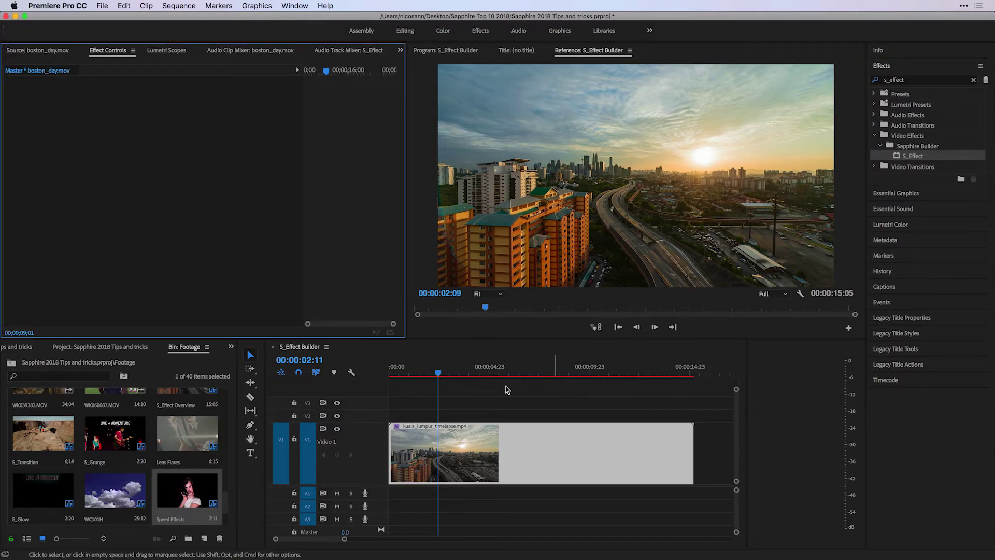
pyautogui.click(508, 451)
pyautogui.click(877, 166)
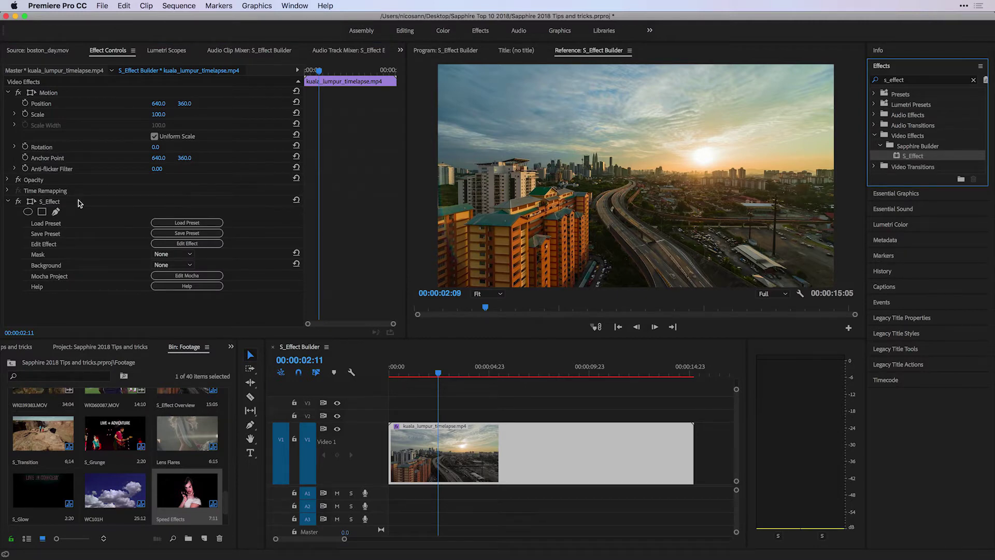
pyautogui.click(181, 222)
pyautogui.click(180, 244)
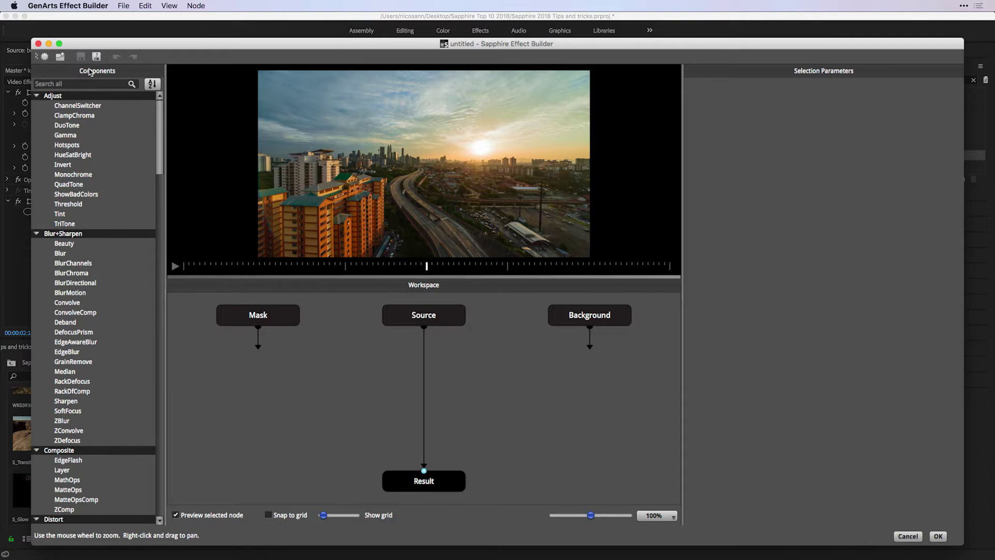
pyautogui.moveTo(162, 142); pyautogui.dragTo(164, 500)
pyautogui.scroll(20, 138, 273)
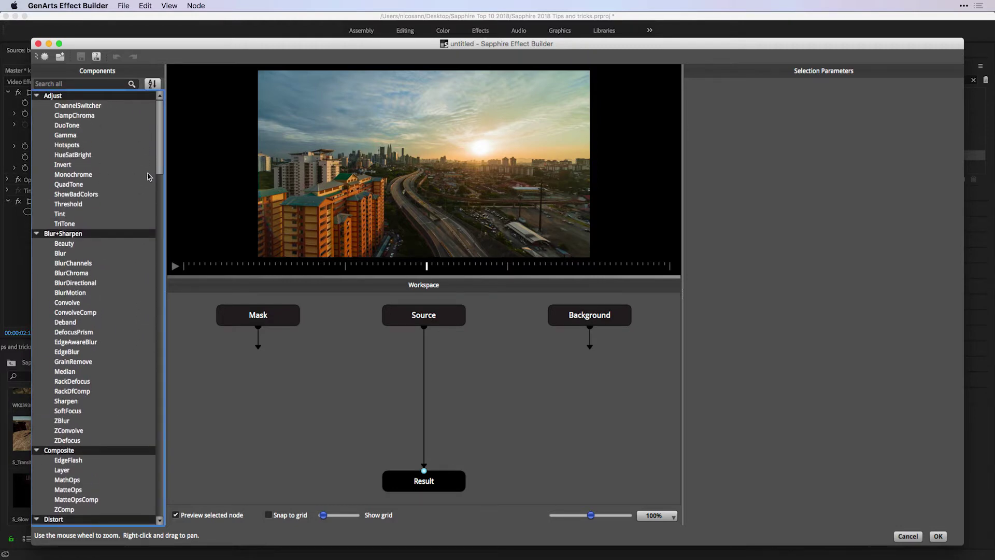
pyautogui.scroll(-5, 160, 164)
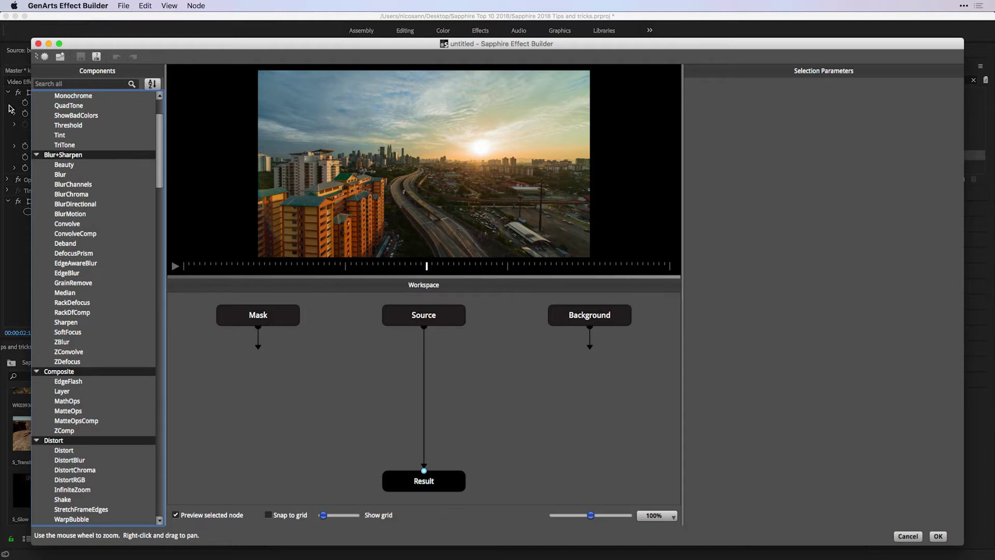
pyautogui.click(74, 84)
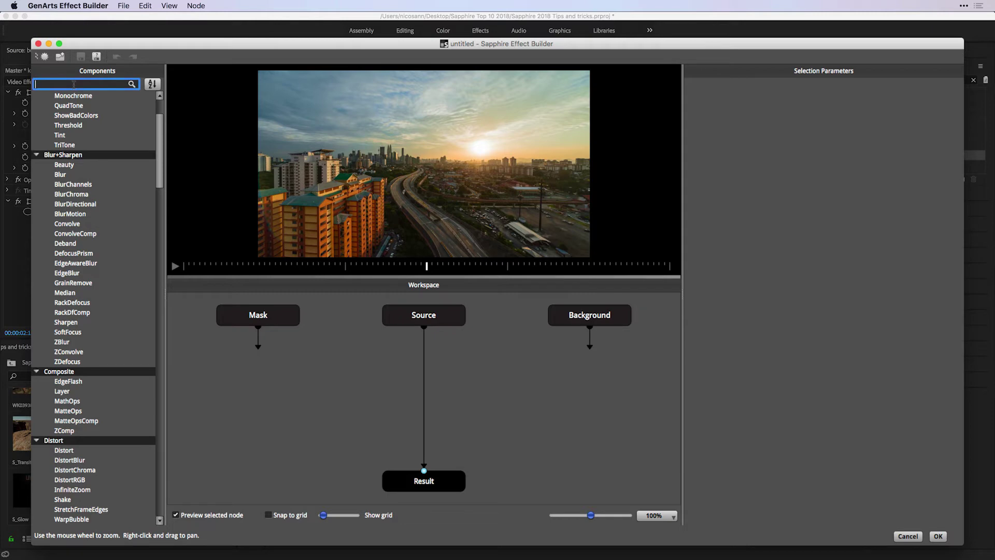
# Step: Add a Glow 1 node from a 'glo' component search, then change the search to 'rgb'
pyautogui.write('glow')
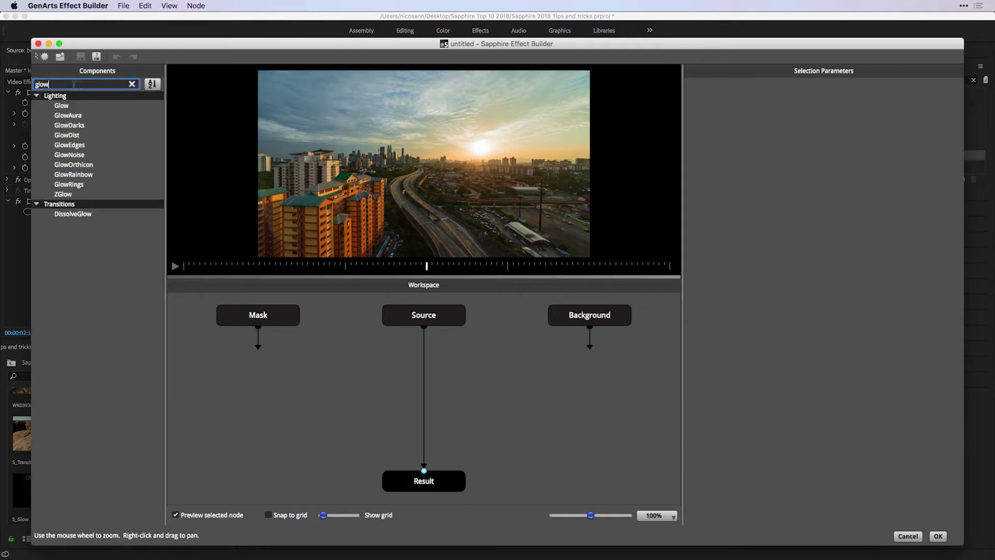
pyautogui.click(65, 110)
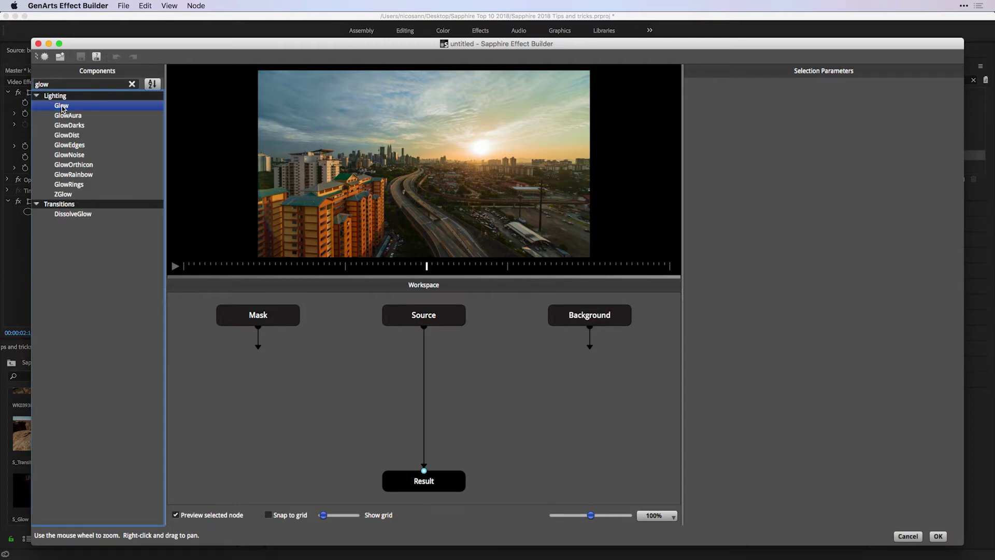
pyautogui.doubleClick(62, 107)
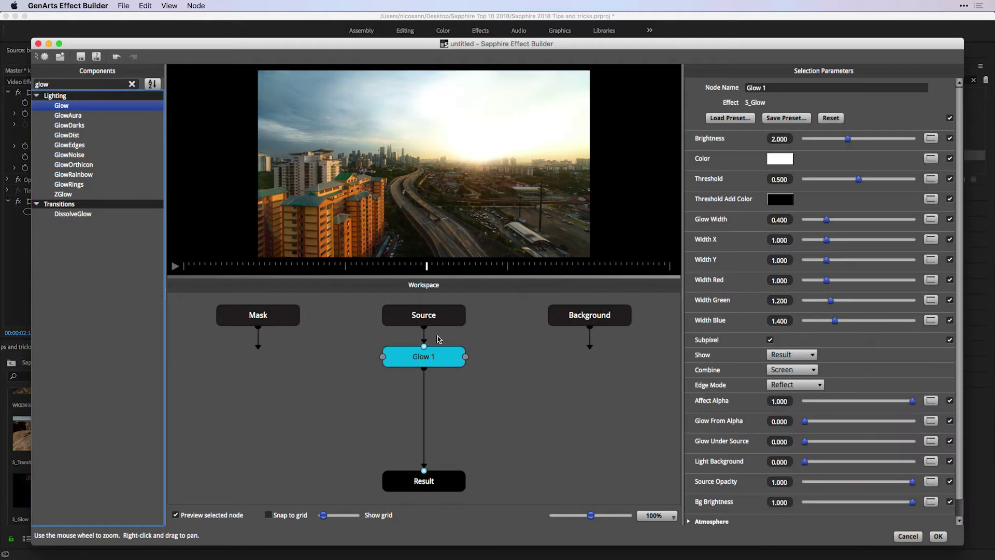
pyautogui.doubleClick(98, 84)
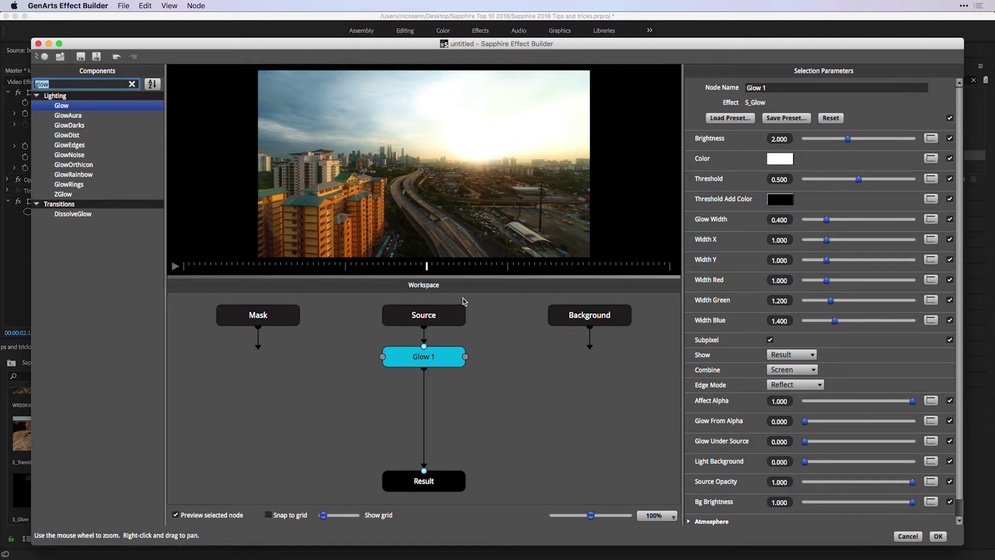
pyautogui.write('rgb')
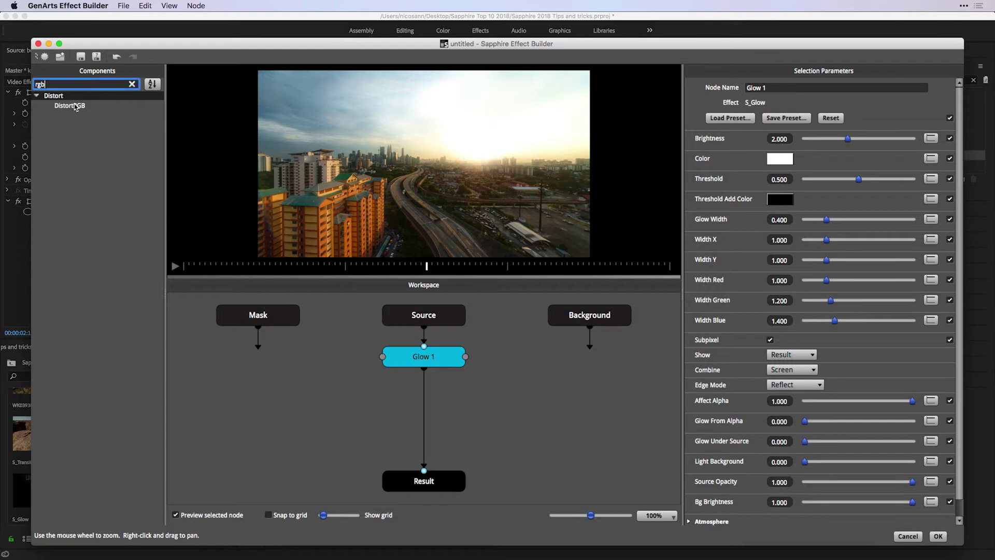
# Step: Add a DistortRGB 1 node below Glow 1 and select the chain's nodes in turn
pyautogui.doubleClick(75, 106)
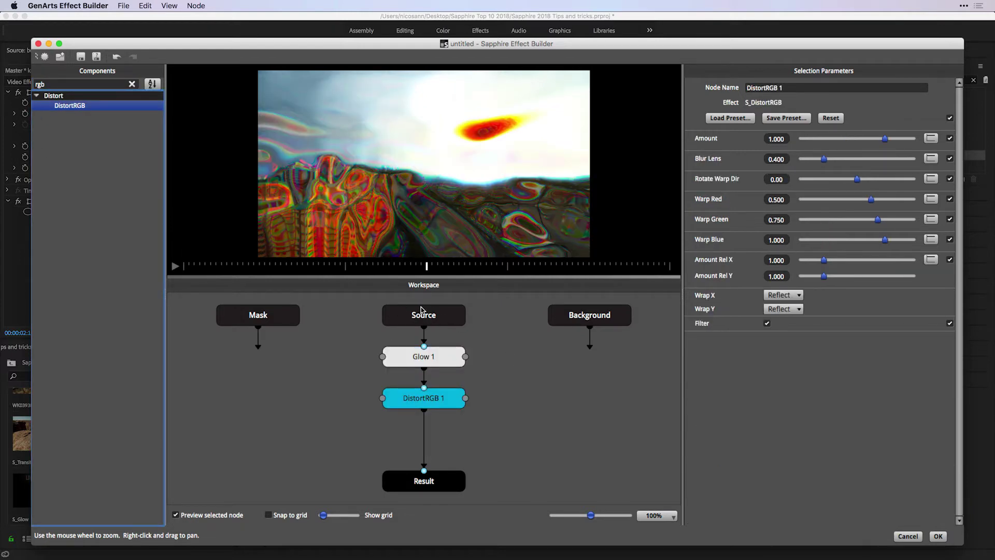
pyautogui.click(414, 359)
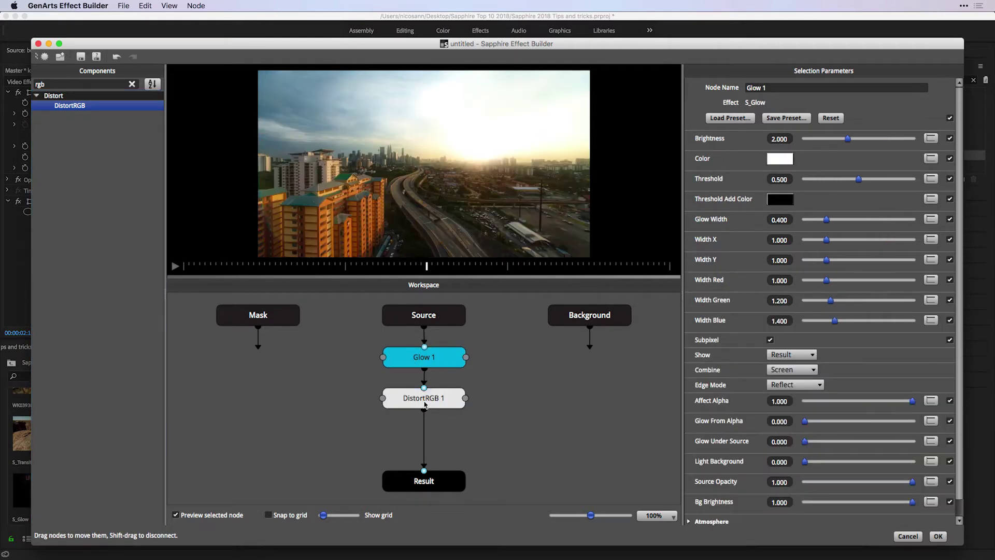
pyautogui.click(414, 400)
pyautogui.click(417, 361)
# Step: Toggle Preview selected node off and on to compare the full chain with glow only
pyautogui.click(175, 515)
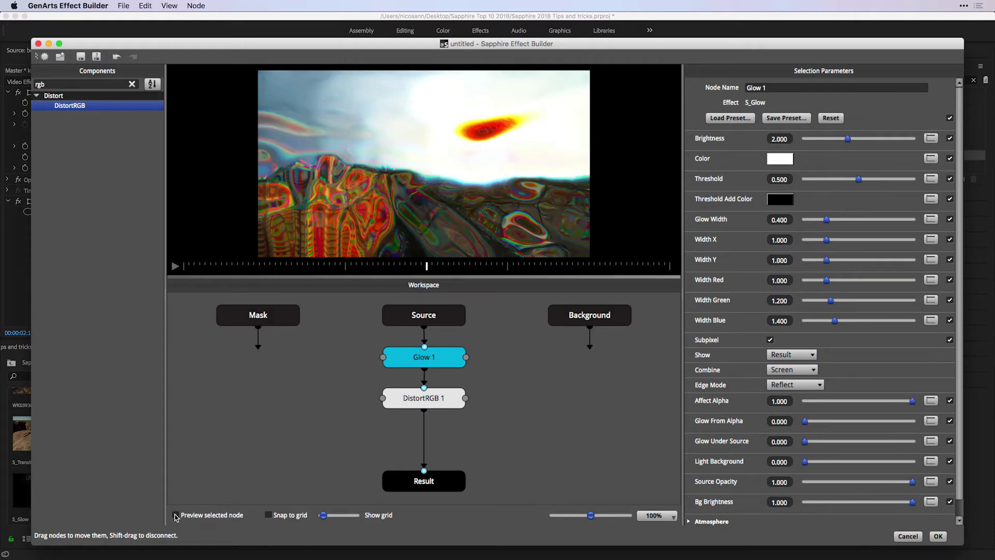
pyautogui.click(175, 515)
pyautogui.click(175, 515)
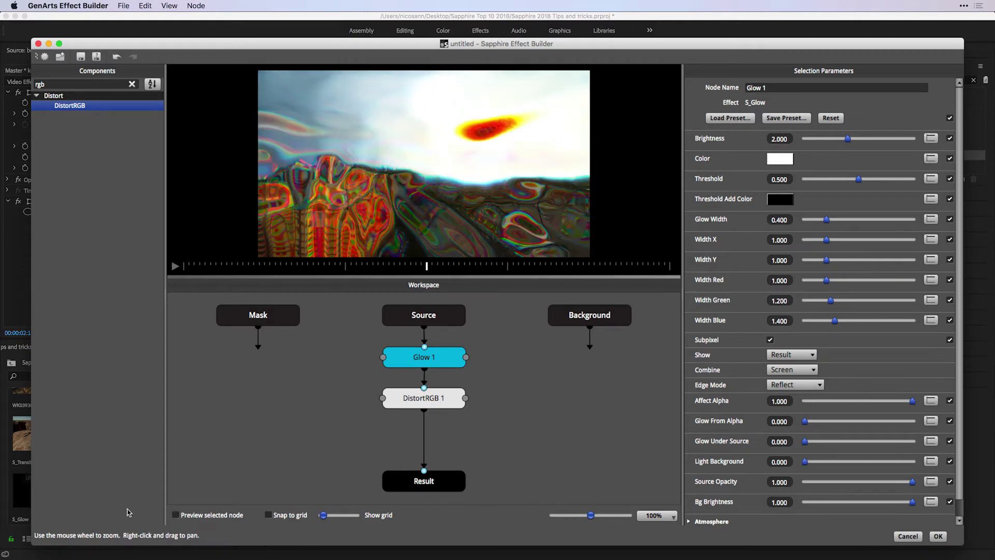
pyautogui.click(175, 516)
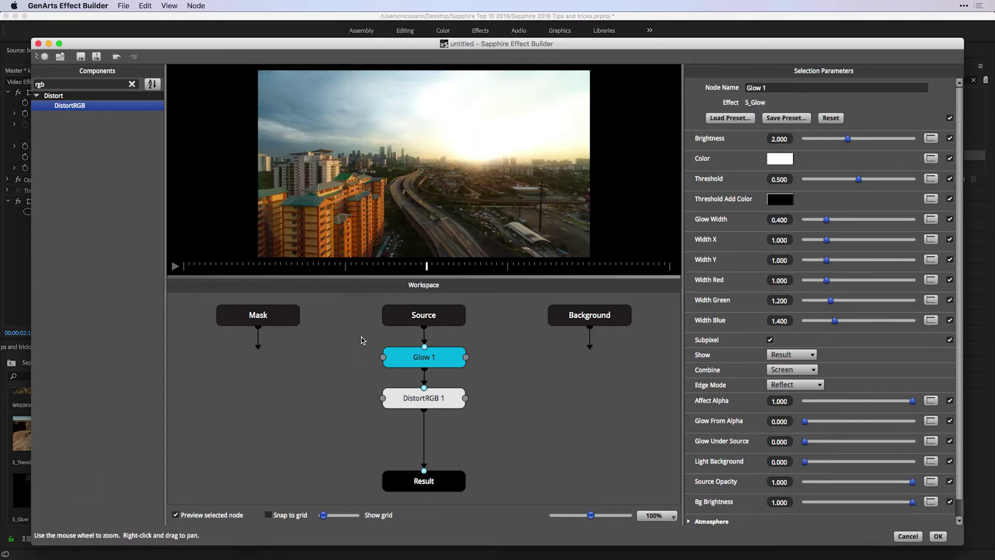
# Step: Check the Source, Glow 1, DistortRGB 1 and Result nodes, then lower Glow 1 Brightness to 0.990
pyautogui.click(423, 317)
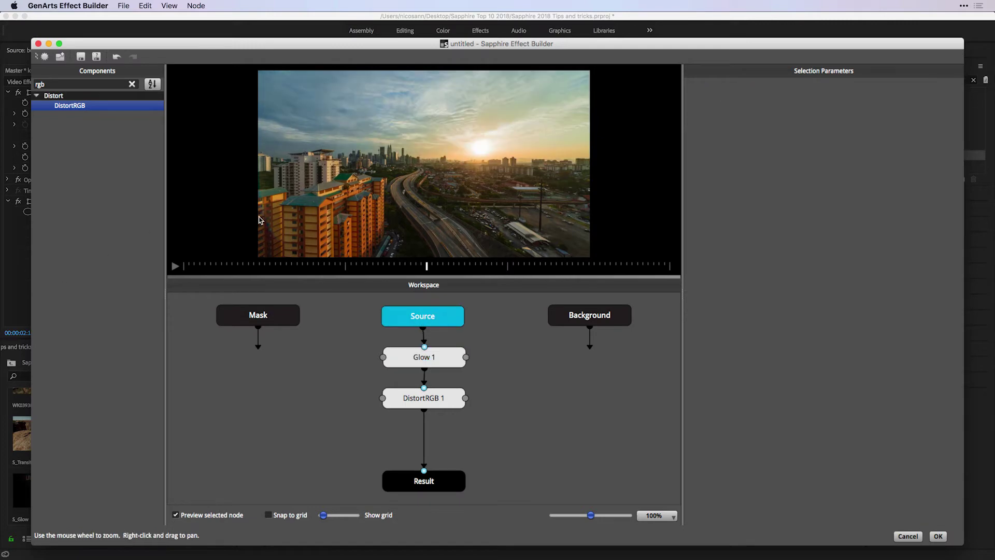
pyautogui.click(409, 359)
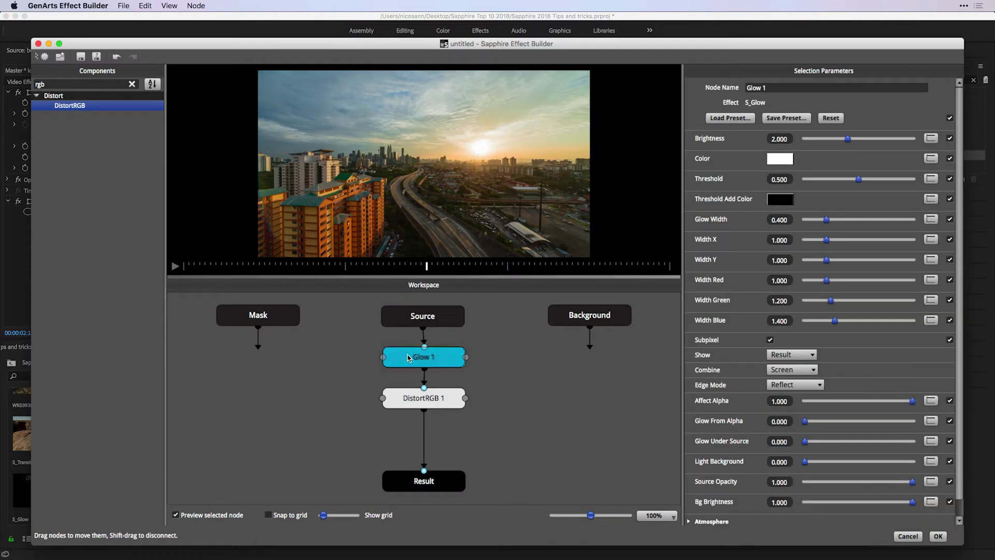
pyautogui.click(400, 405)
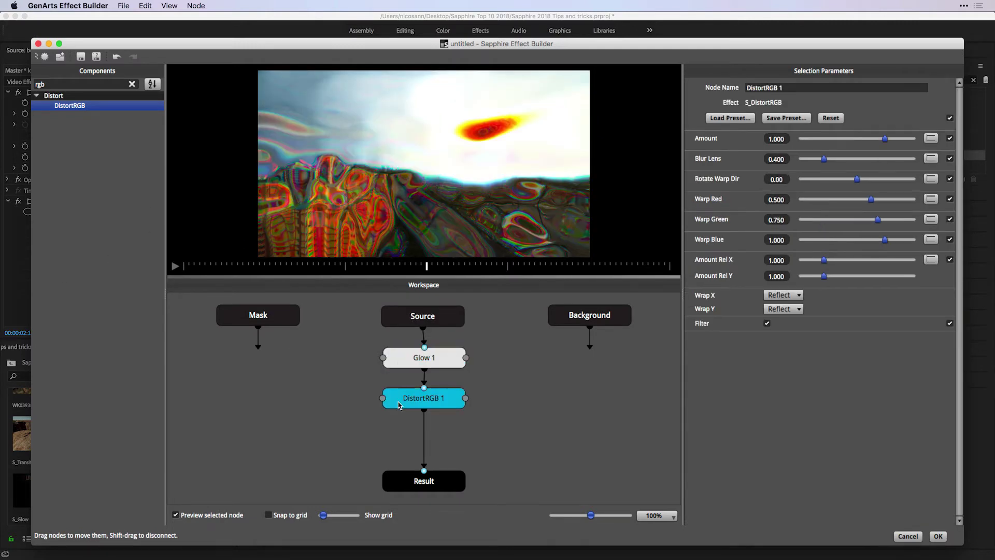
pyautogui.click(420, 487)
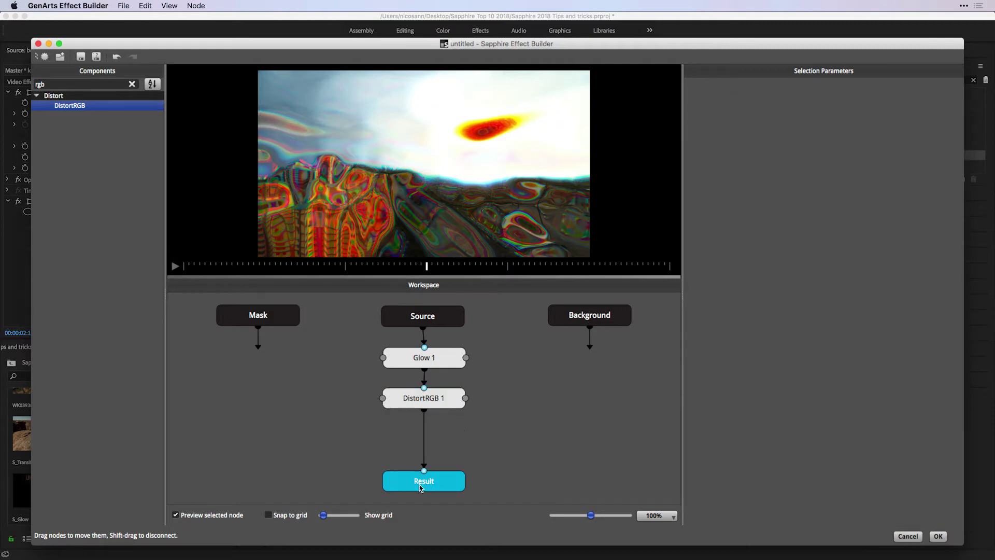
pyautogui.click(430, 359)
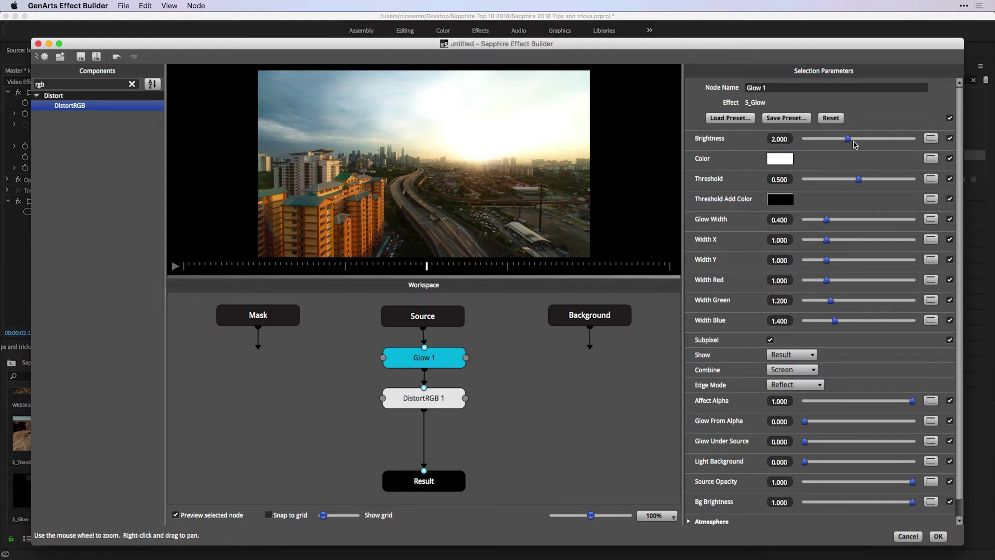
pyautogui.moveTo(848, 140)
pyautogui.mouseDown()
pyautogui.moveTo(861, 144)
pyautogui.moveTo(823, 146)
pyautogui.moveTo(850, 144)
pyautogui.moveTo(823, 145)
pyautogui.moveTo(833, 145)
pyautogui.mouseUp()
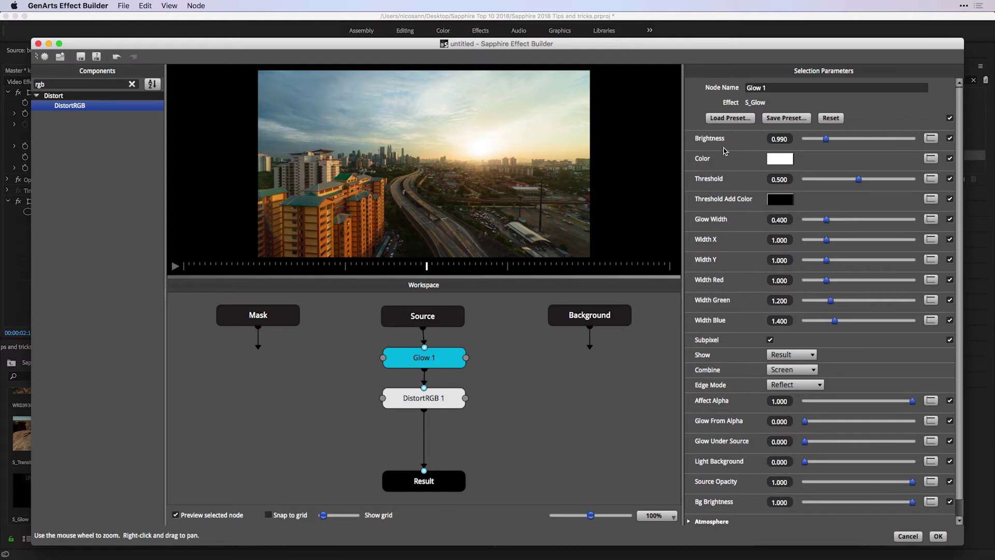
# Step: Animate Glow 1 Brightness with a linear rising ramp and set its value to 5
pyautogui.click(931, 140)
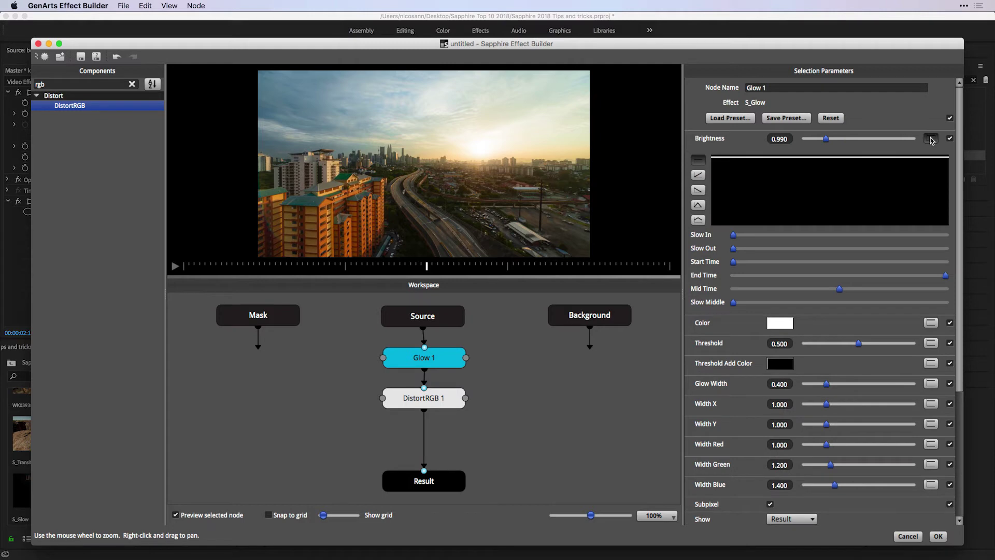
pyautogui.click(697, 175)
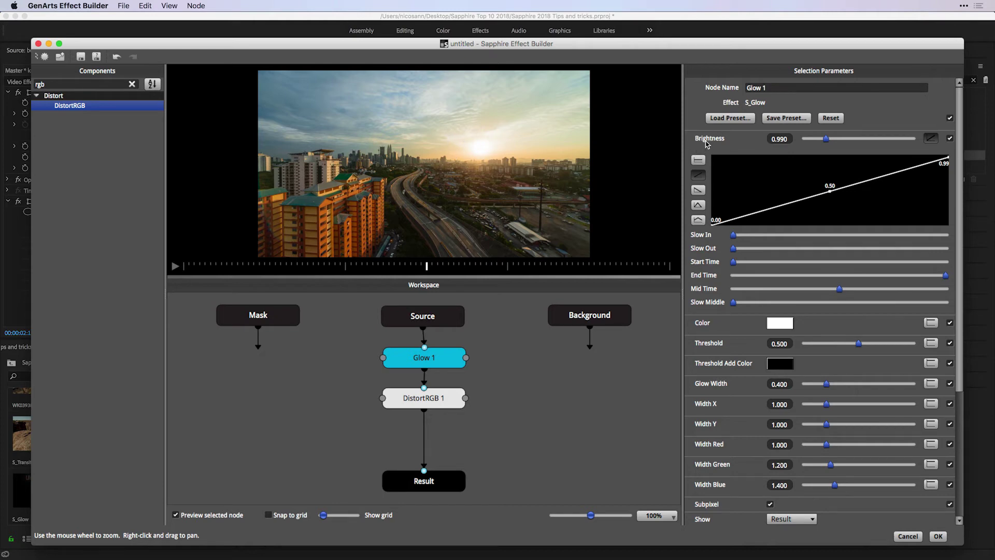
pyautogui.click(780, 139)
pyautogui.write('5')
pyautogui.press('Return')
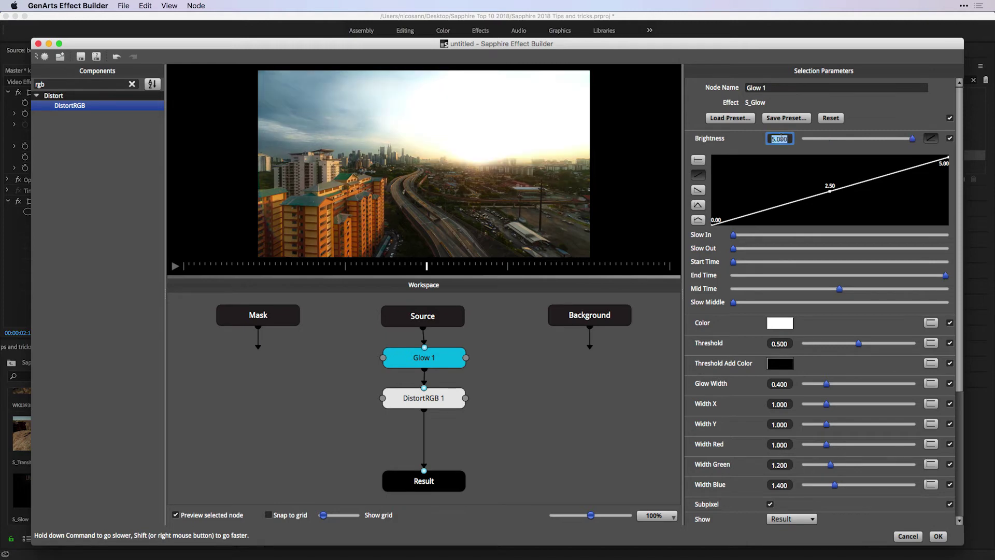
# Step: Move the ramp's End Time much earlier, play it back, and set Brightness to 2.000
pyautogui.moveTo(426, 266); pyautogui.dragTo(243, 266)
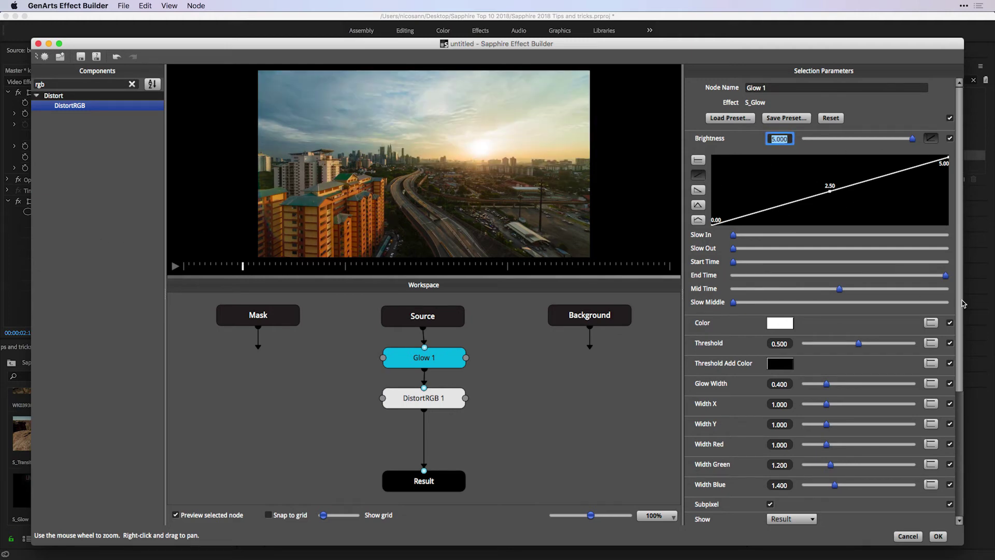
pyautogui.moveTo(946, 276); pyautogui.dragTo(738, 275)
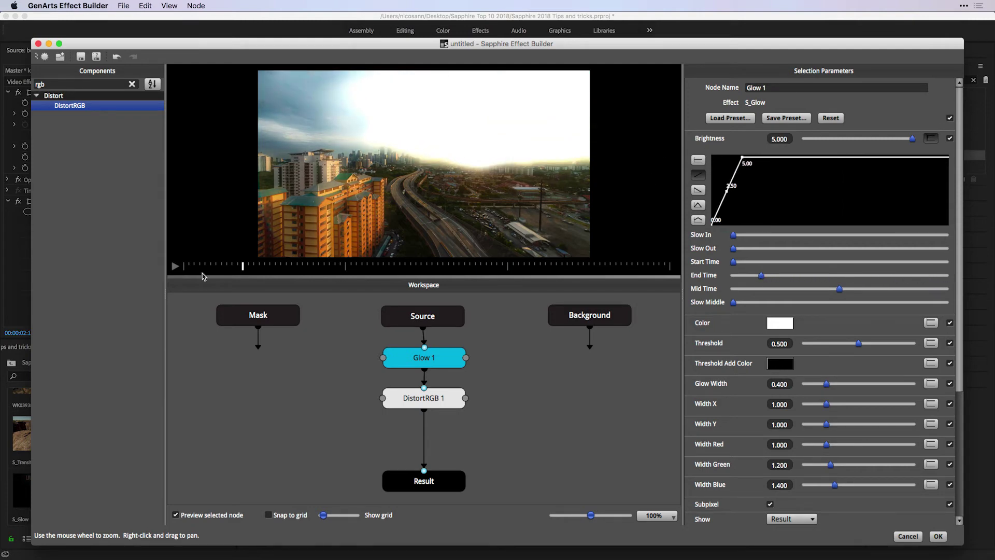
pyautogui.click(177, 267)
pyautogui.click(772, 138)
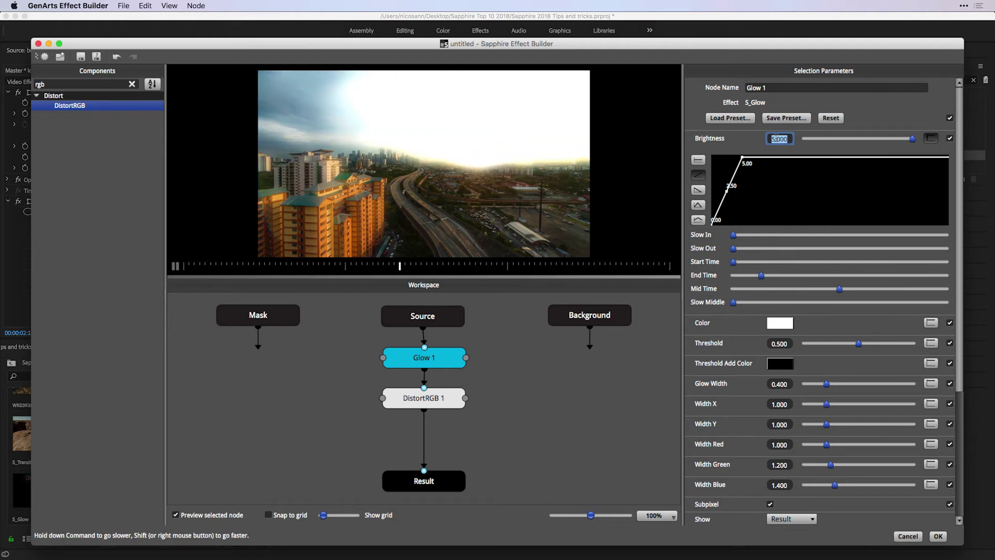
pyautogui.write('2')
pyautogui.press('Return')
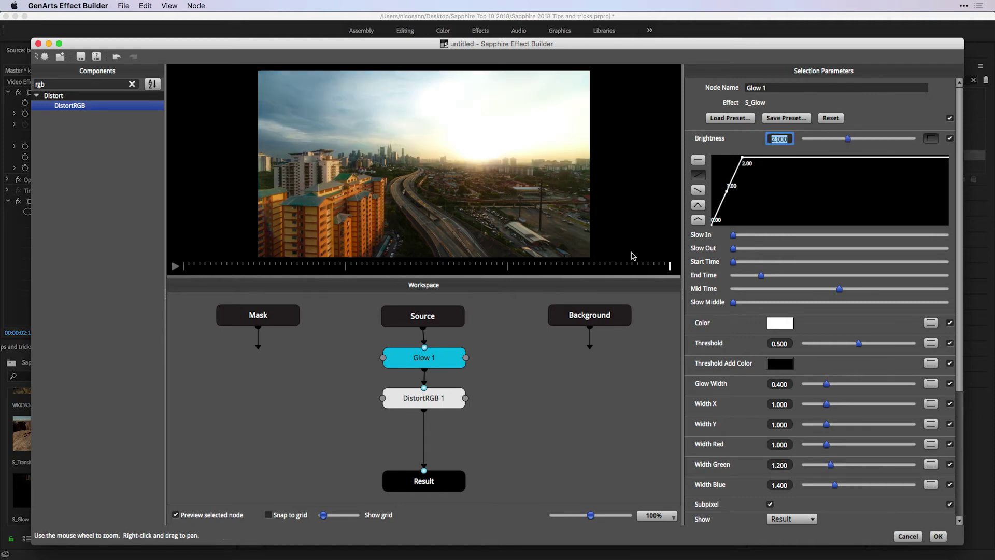
# Step: Add a sticky note reading 'Animation on Glow' and place it beside the Glow 1 node
pyautogui.click(422, 395)
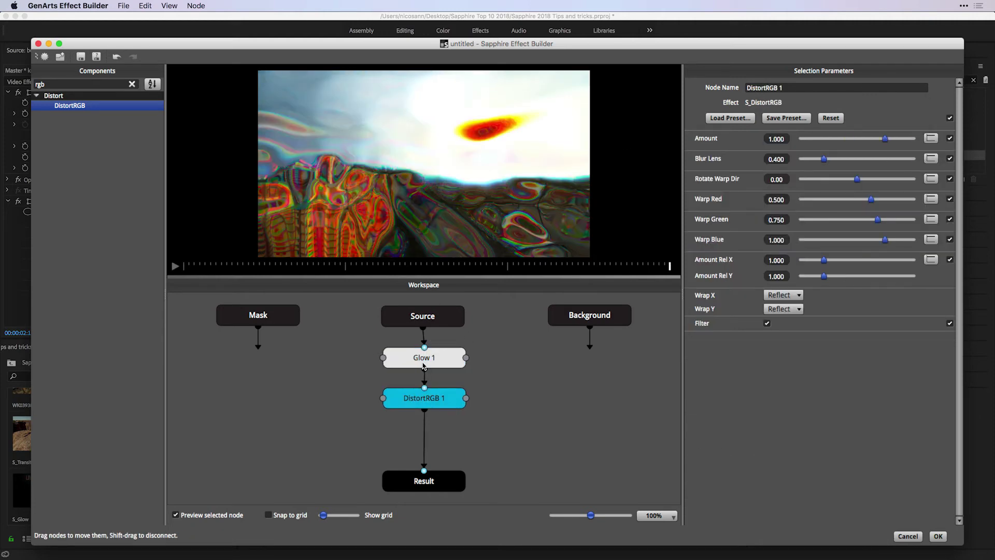
pyautogui.click(424, 363)
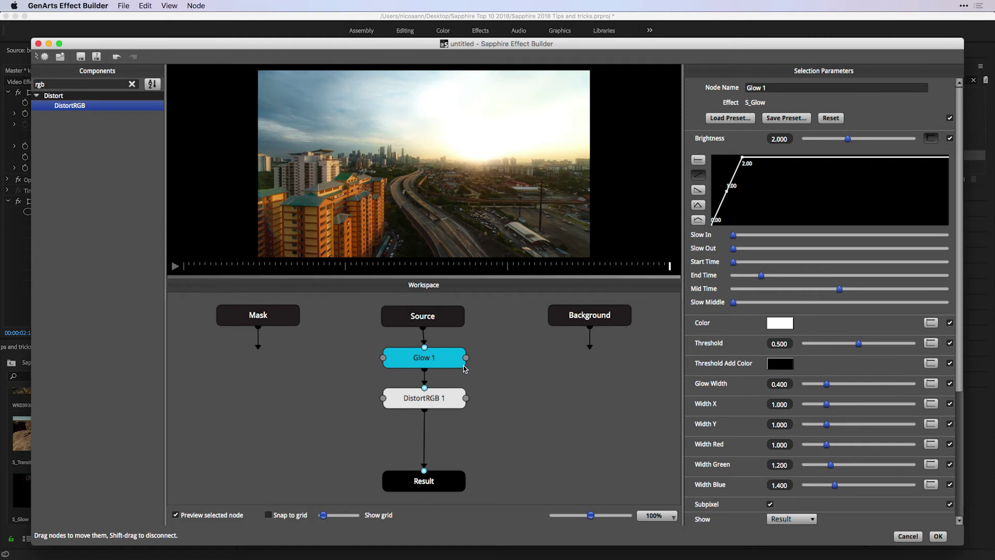
pyautogui.click(198, 6)
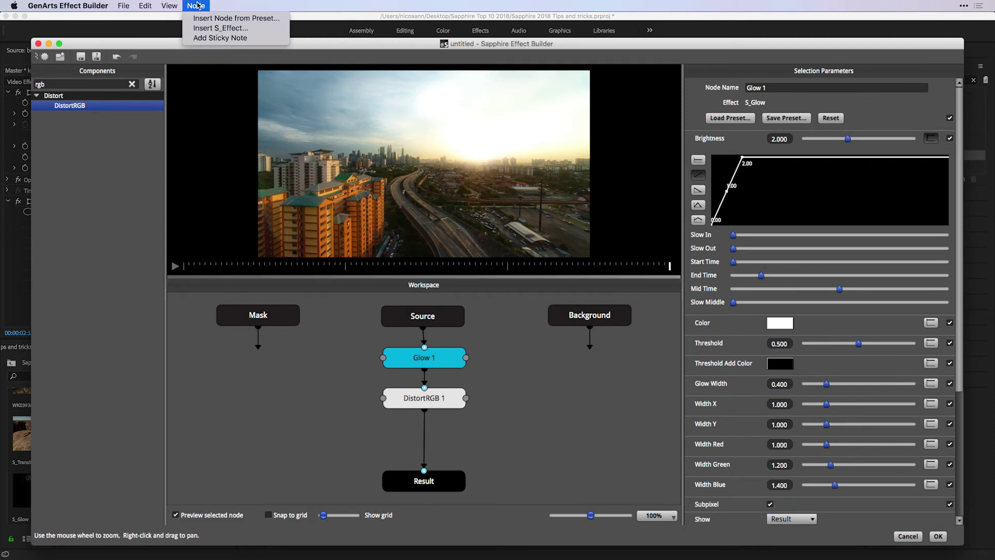
pyautogui.click(221, 38)
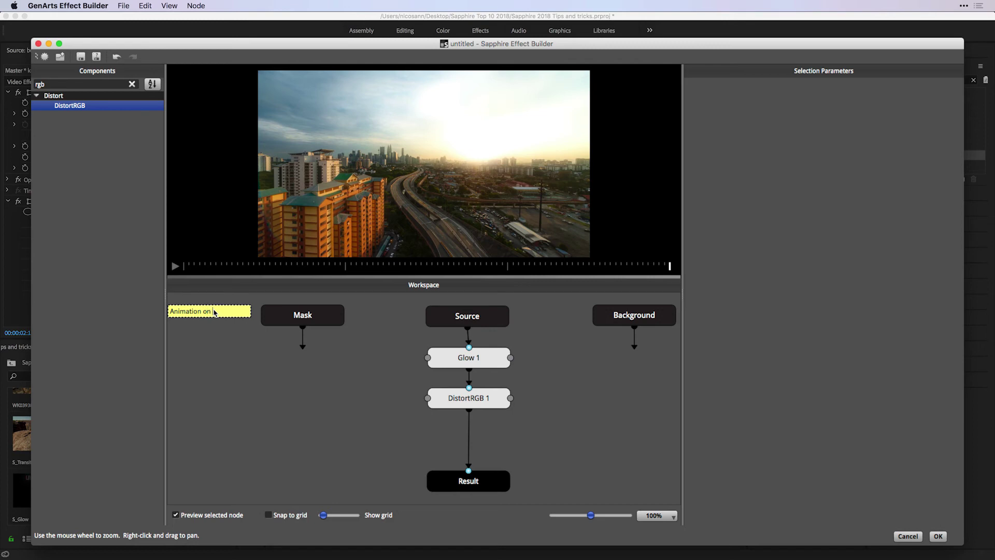
pyautogui.press('Return')
pyautogui.moveTo(205, 308); pyautogui.dragTo(565, 350)
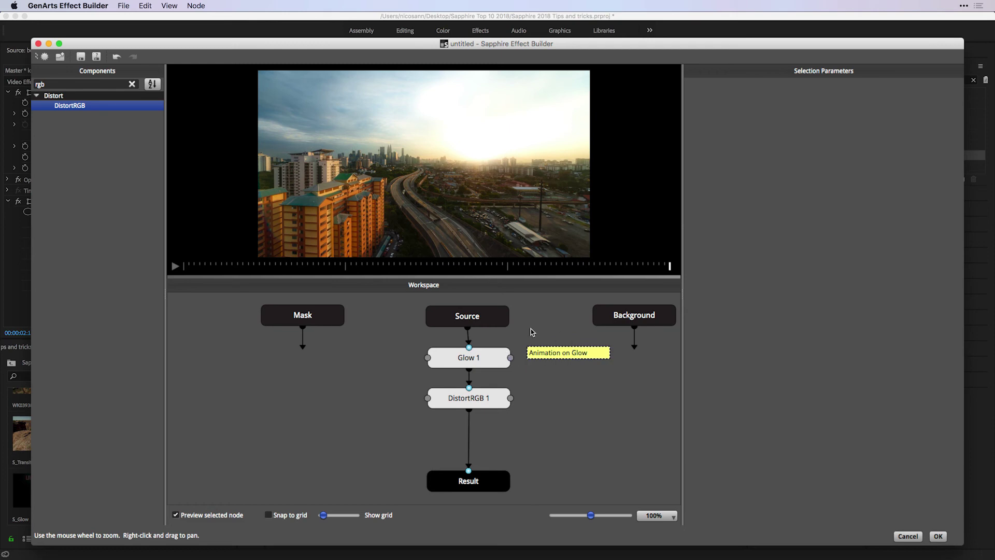
pyautogui.click(468, 363)
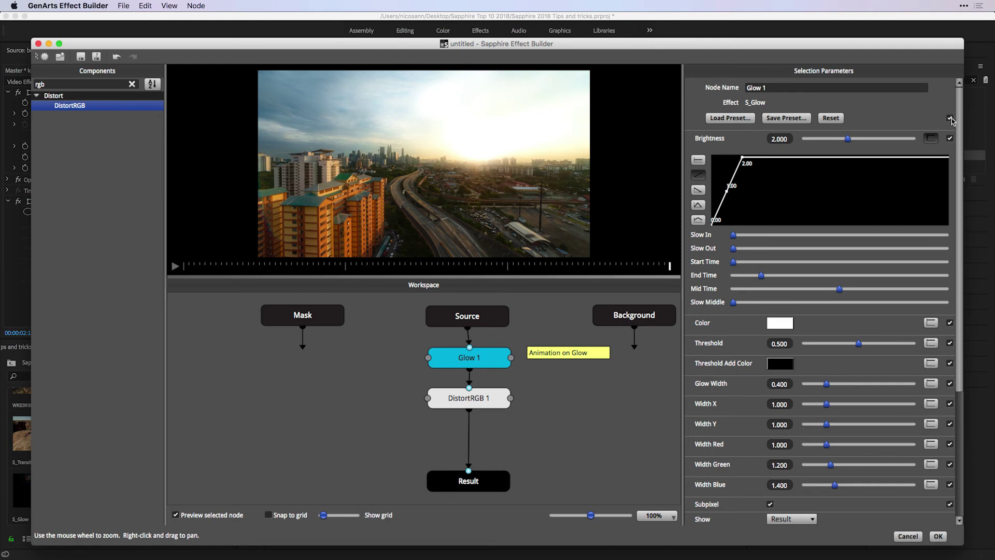
# Step: Expose Glow 1's Color and Threshold as host controls and confirm the effect with OK
pyautogui.click(950, 323)
pyautogui.click(950, 344)
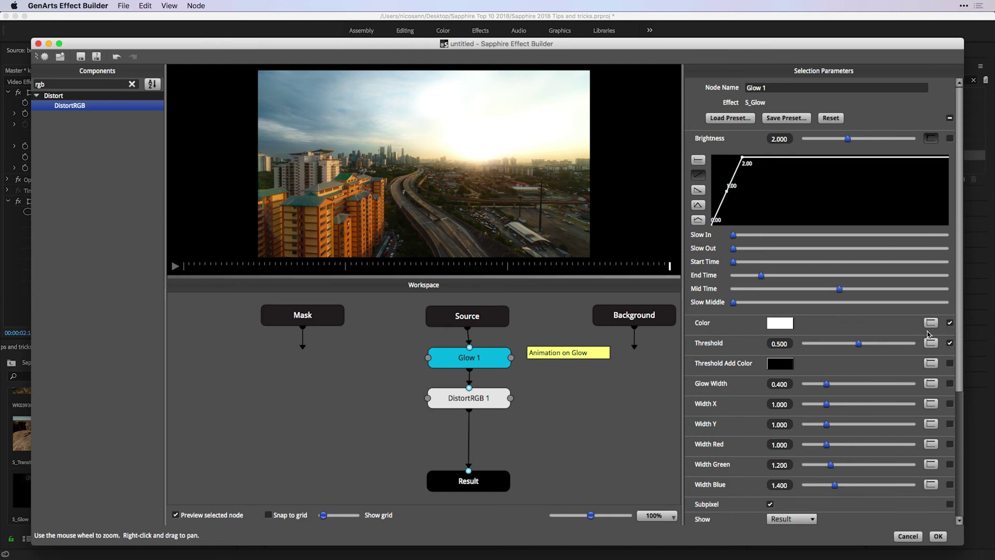
pyautogui.click(939, 537)
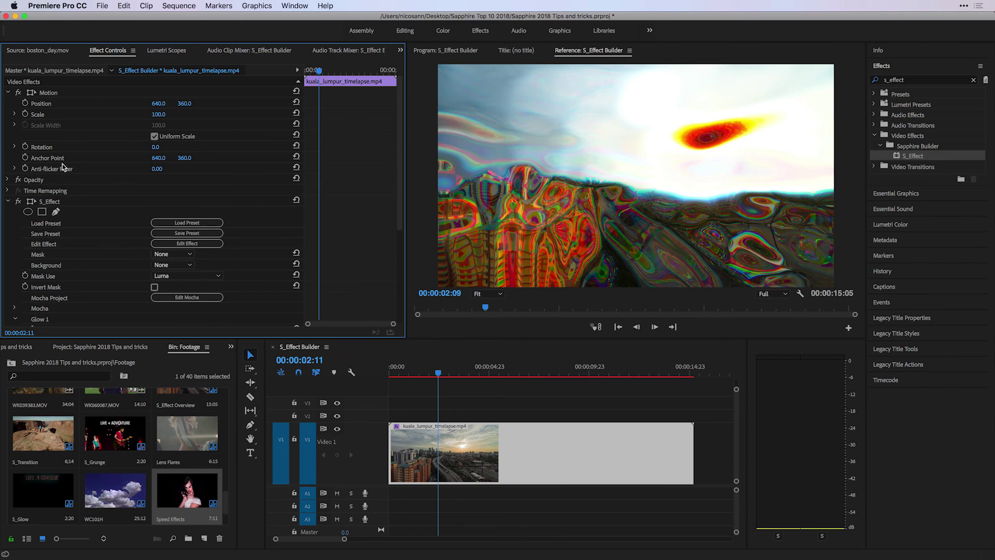
# Step: Scroll Effect Controls to review Glow 1 Color, Threshold 0.50 and DistortRGB 1 Amount 1.00
pyautogui.scroll(-3, 75, 219)
pyautogui.scroll(-3, 75, 219)
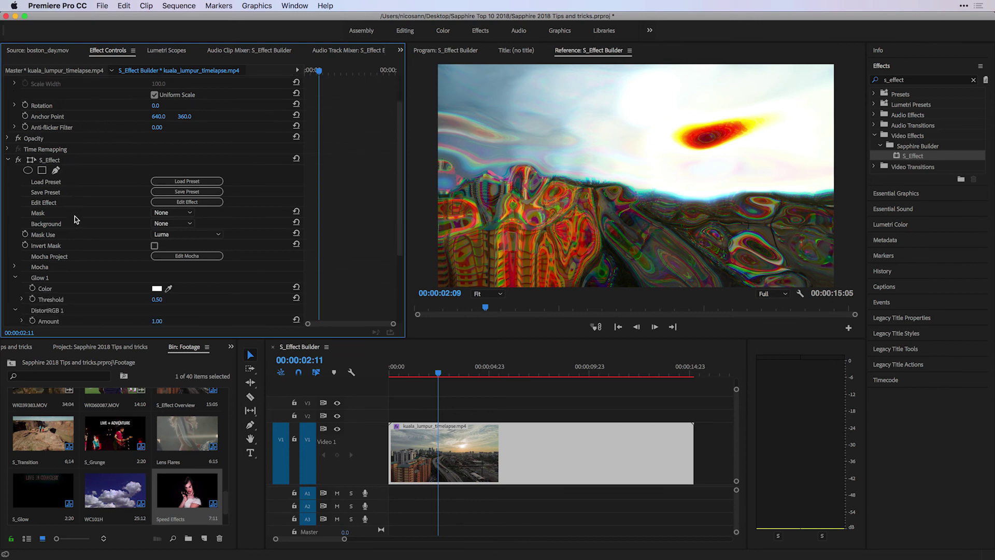